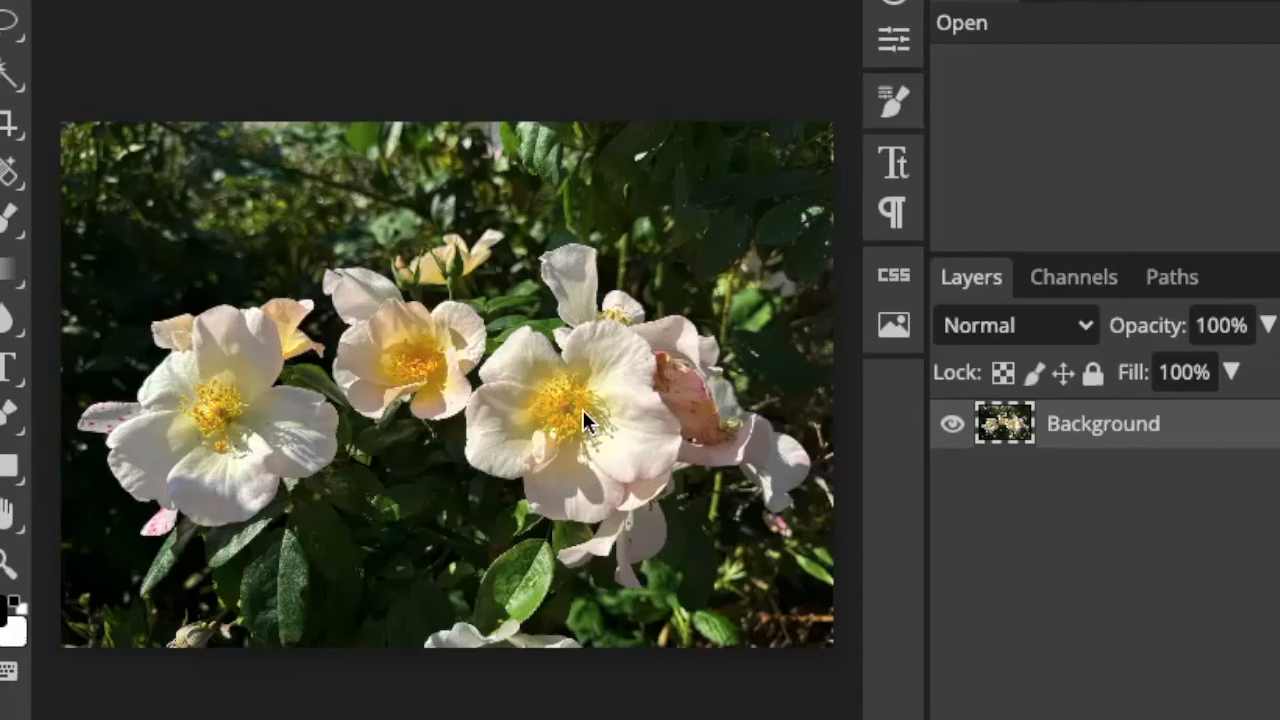
Outline the large white flower right of the image centre with the Magnetic Lasso Select tool, closing the selection around its petals.
right_click(19, 37)
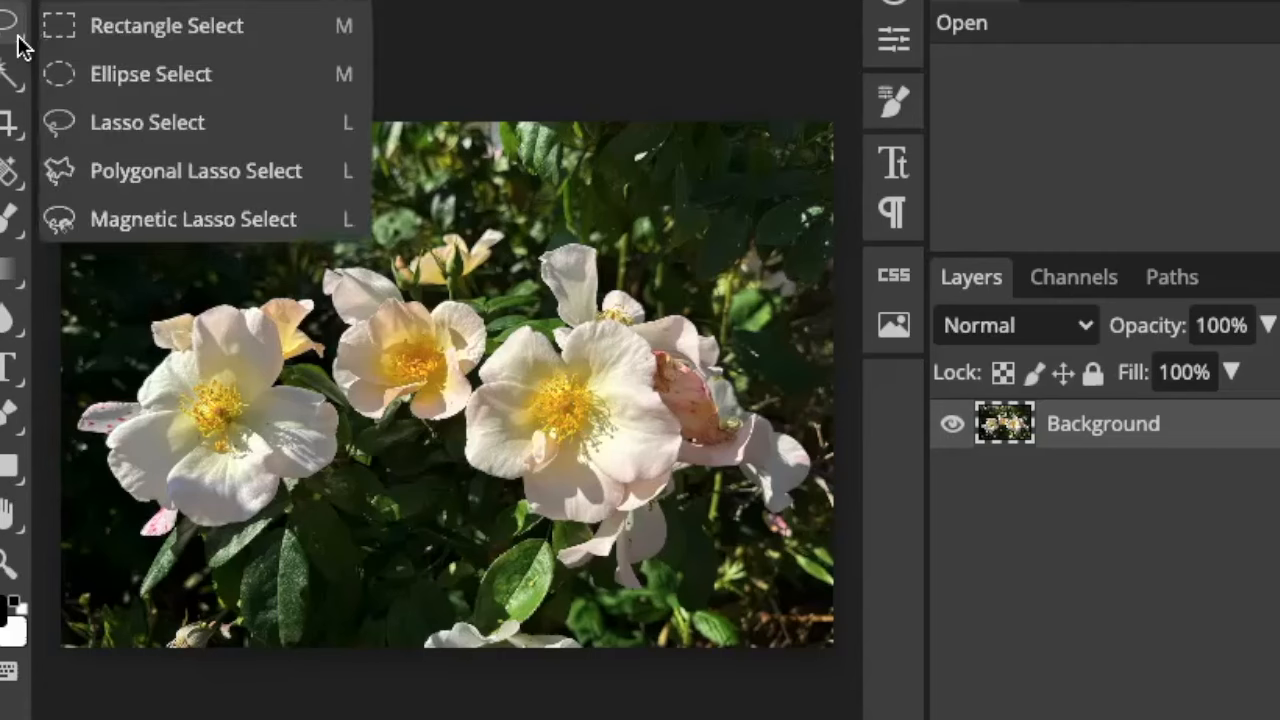
click(150, 220)
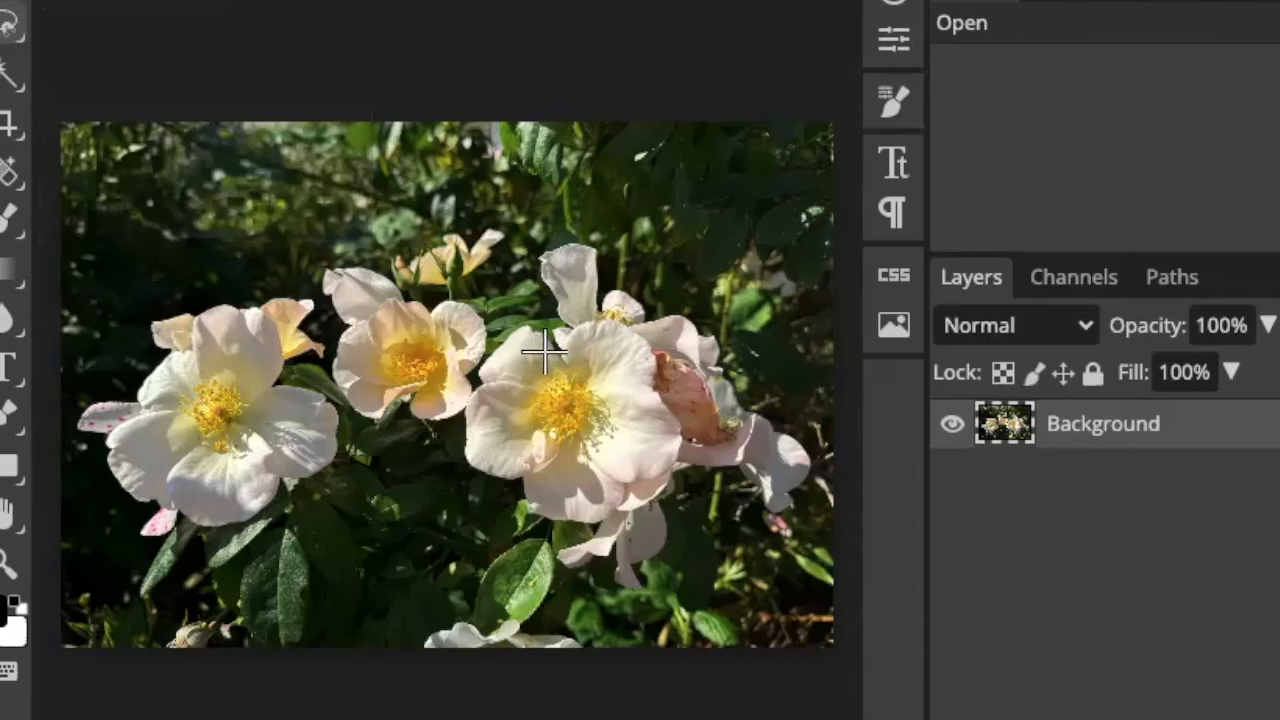
click(453, 421)
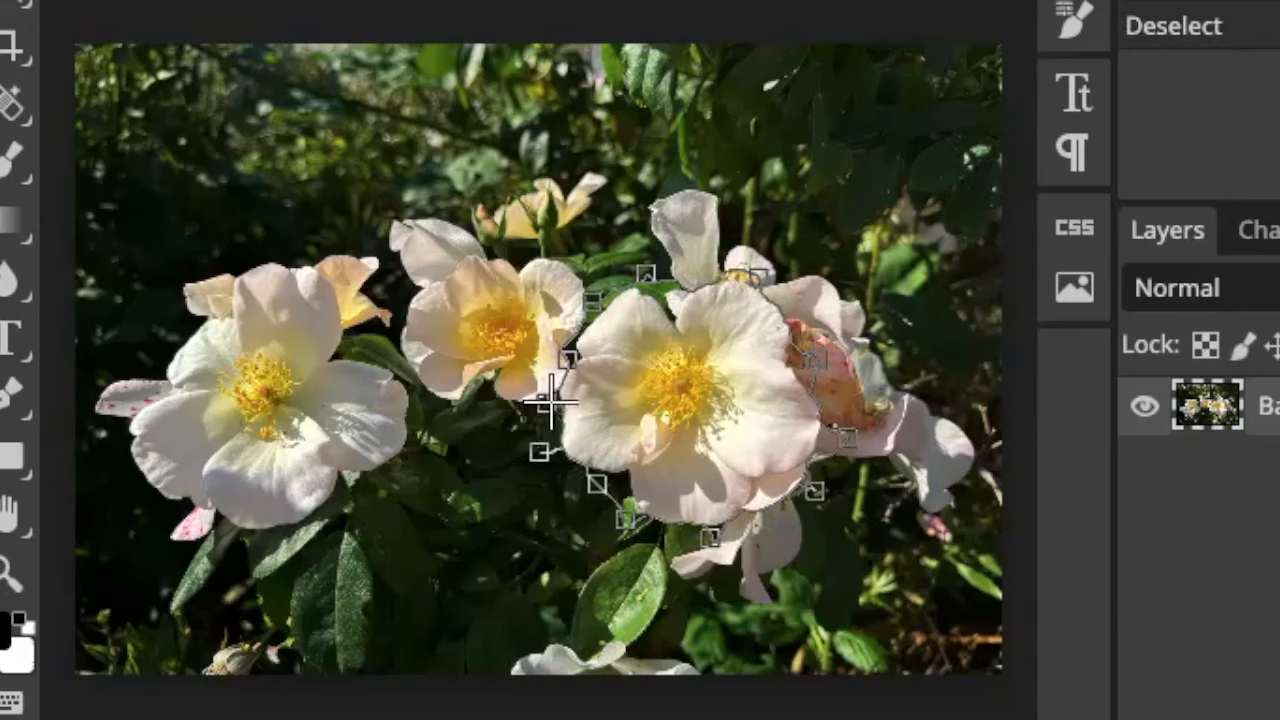
double_click(551, 400)
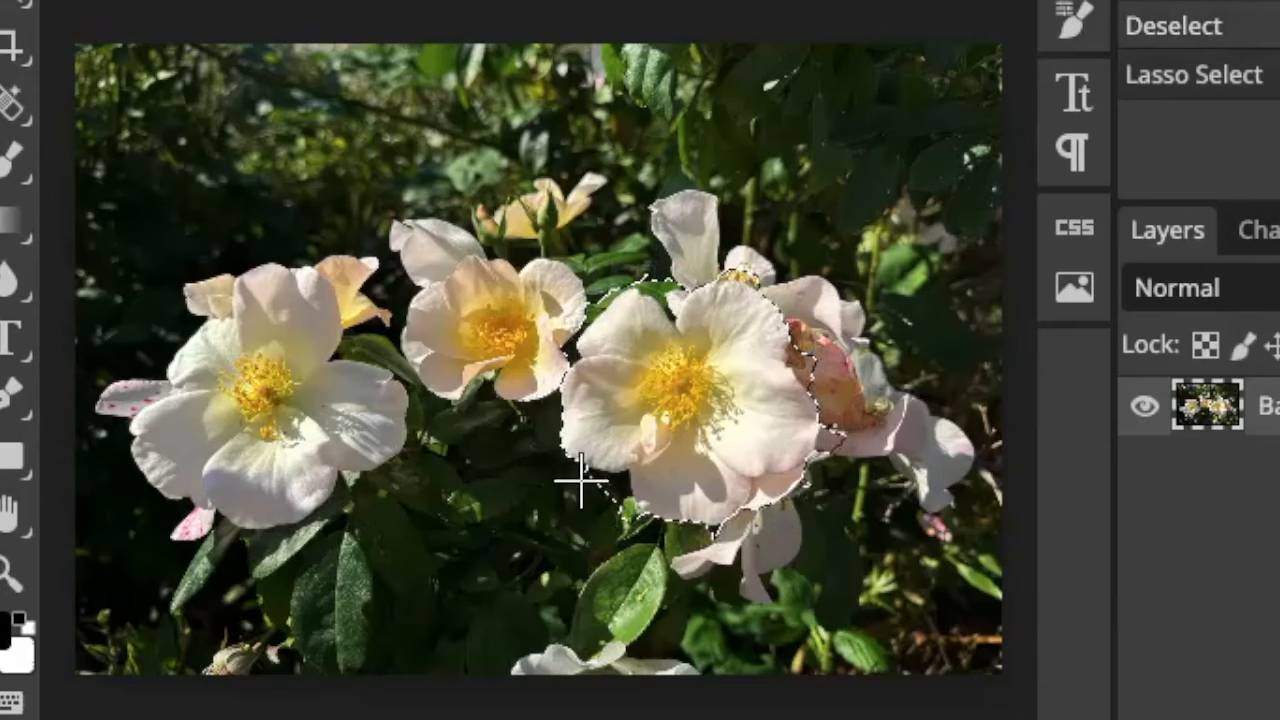
Copy the selected large flower onto its own layer and move the copy slightly down and right of the original.
click(58, 5)
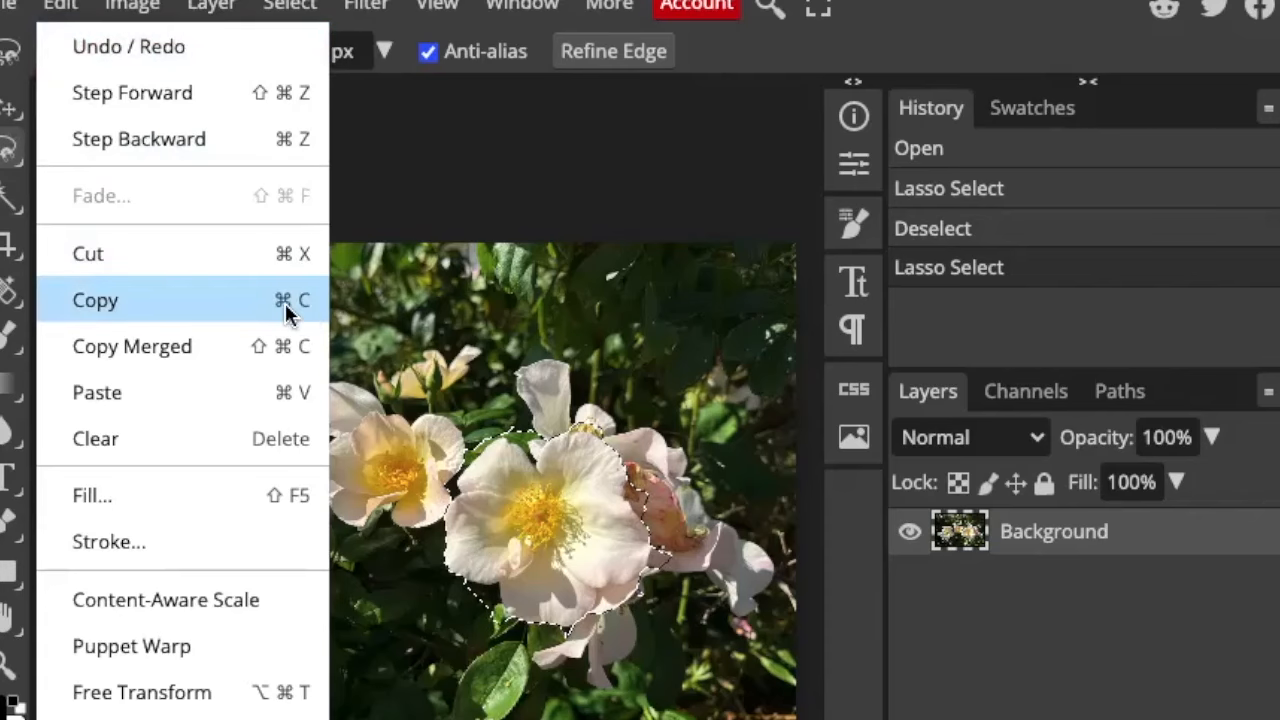
click(580, 206)
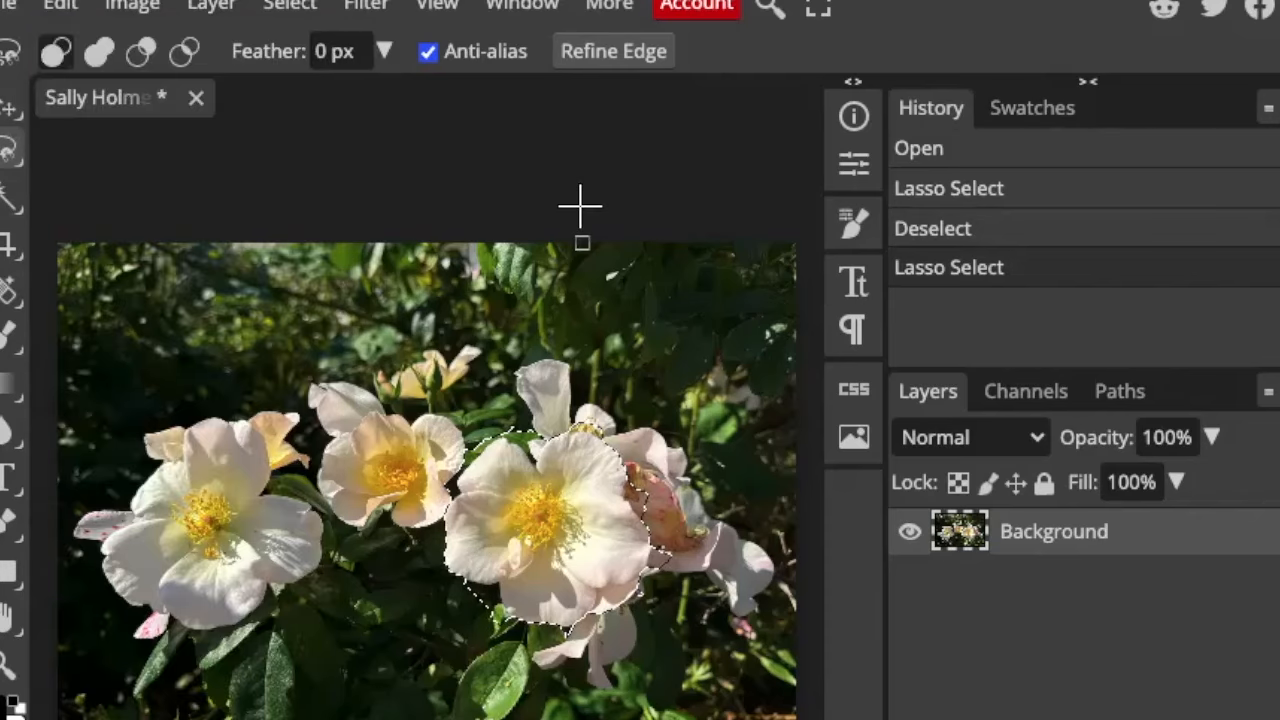
key(ctrl+v)
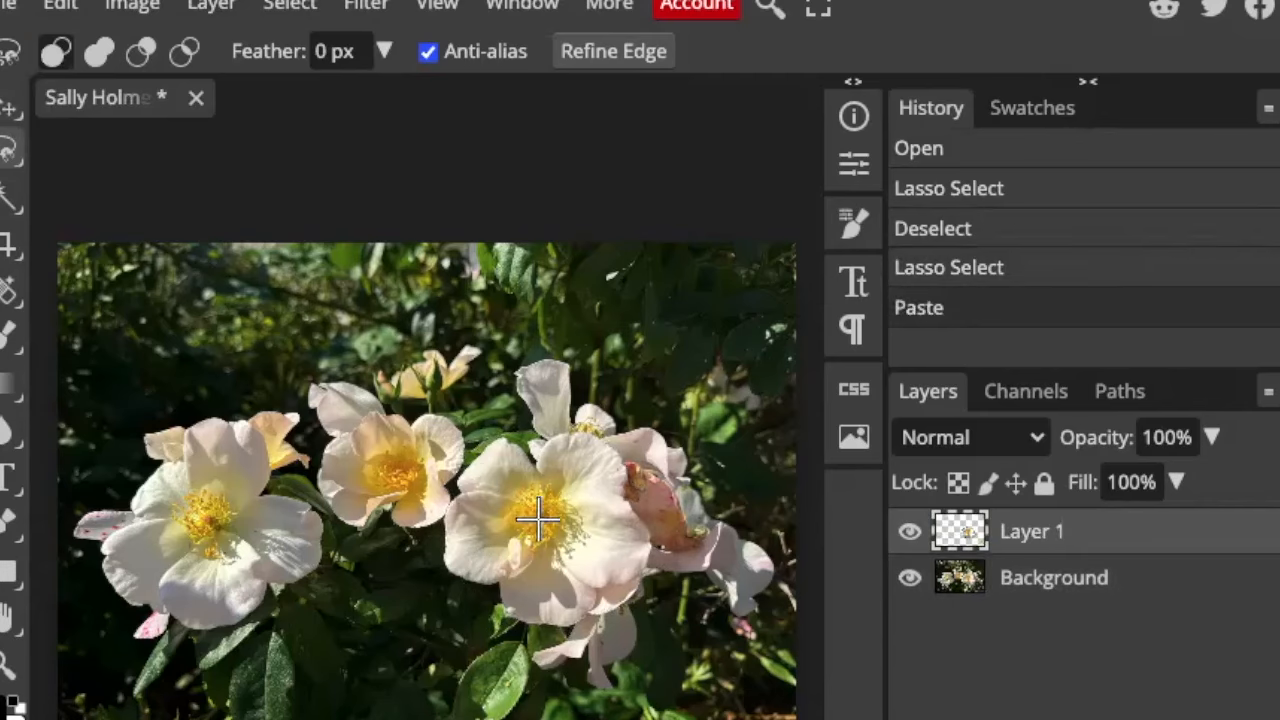
click(5, 110)
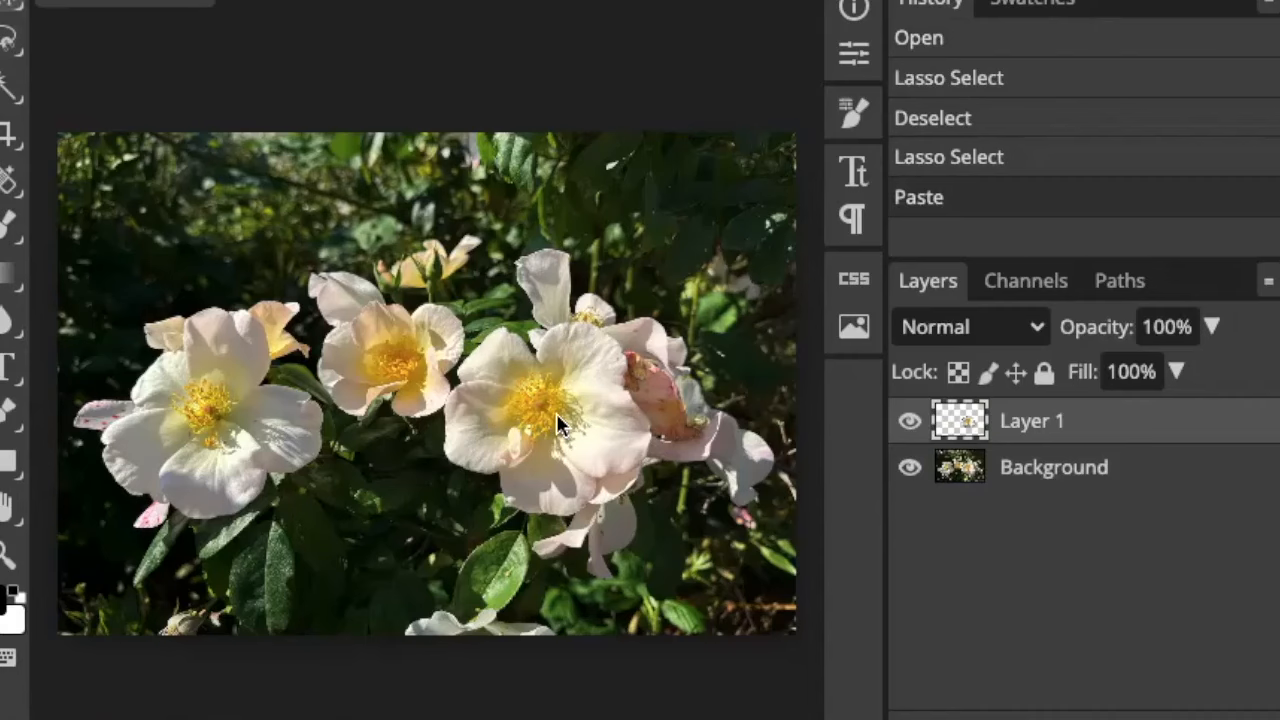
drag(558, 425, 572, 462)
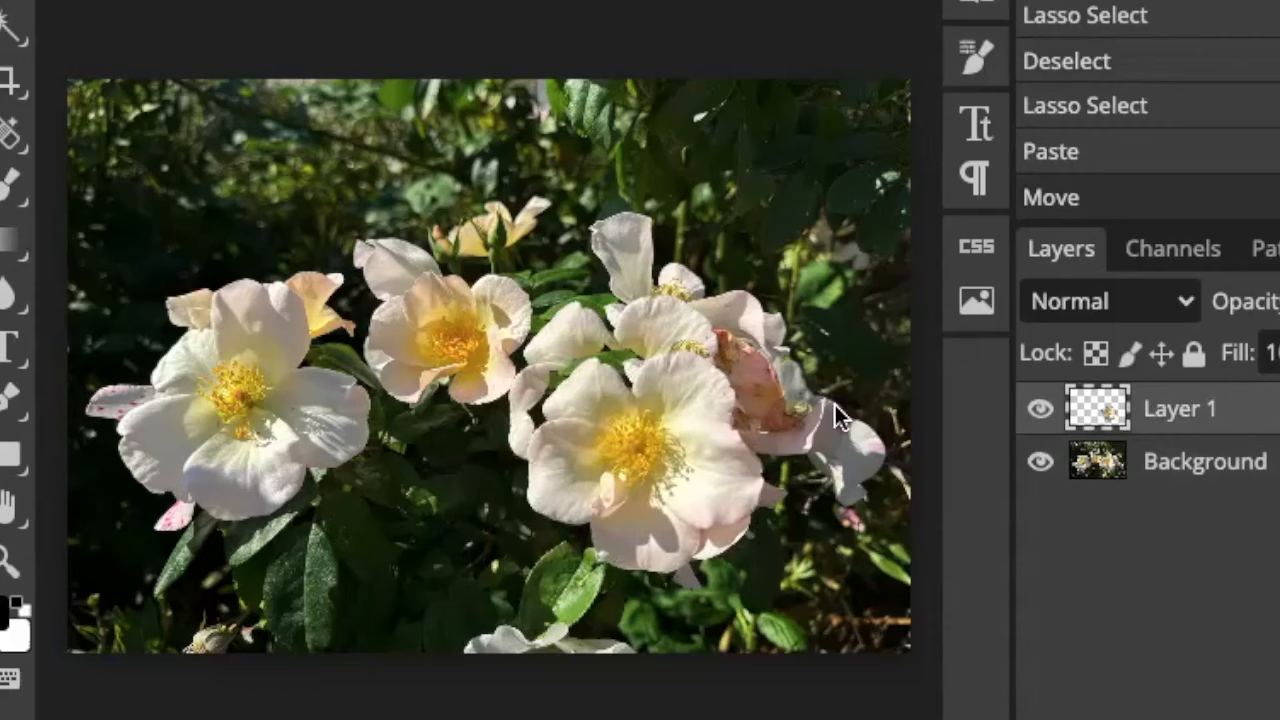
Hide Layer 1 and outline the small peach flower on the Background layer with the Magnetic Lasso Select tool.
click(1042, 411)
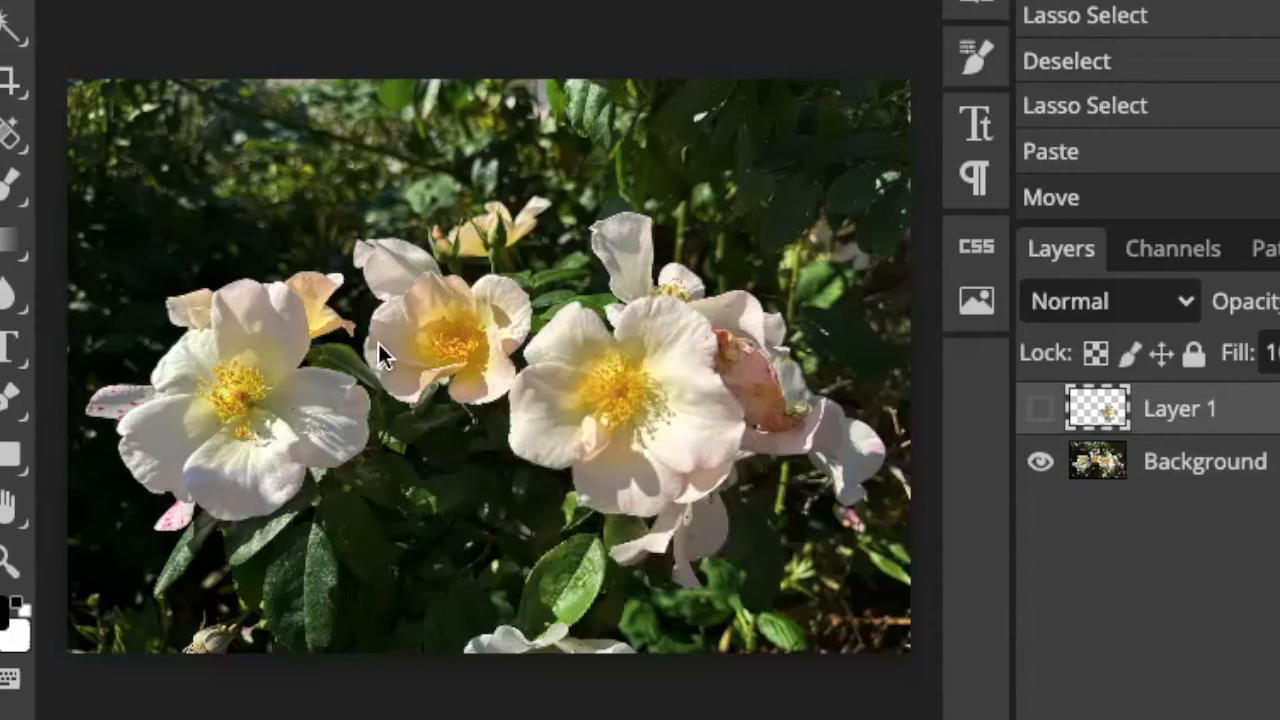
click(303, 238)
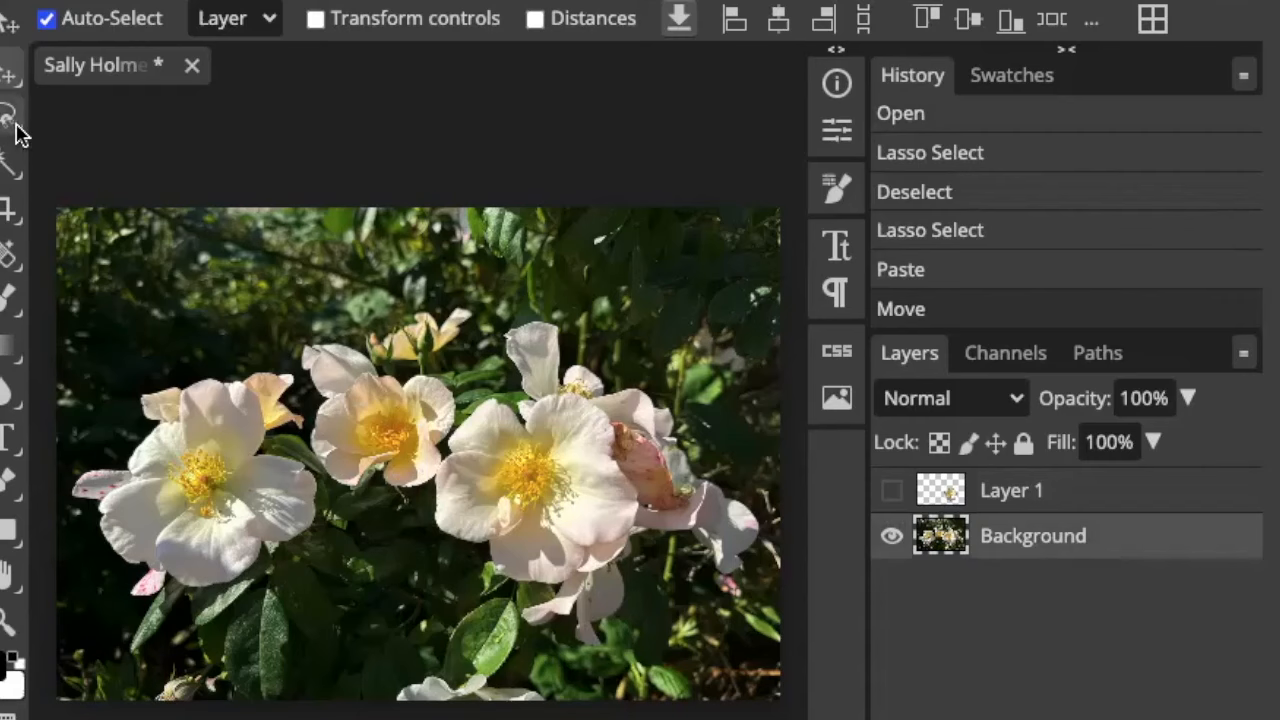
click(10, 118)
right_click(17, 133)
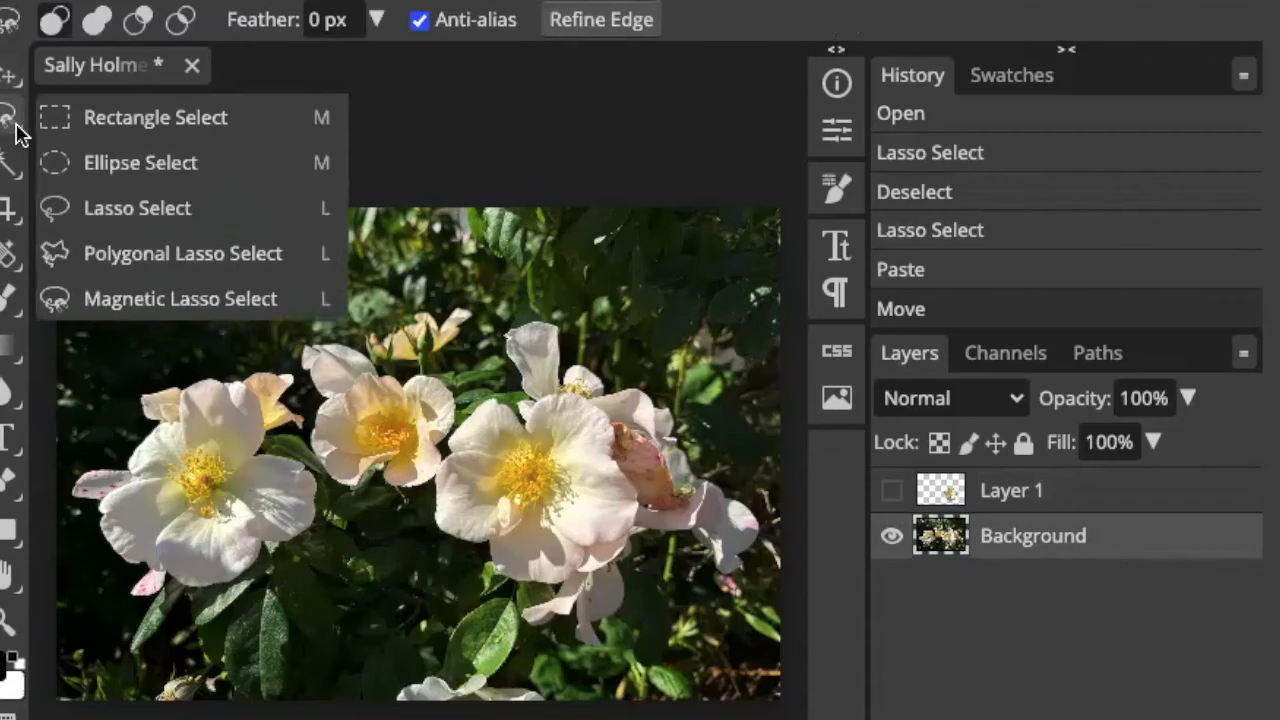
click(166, 310)
click(347, 364)
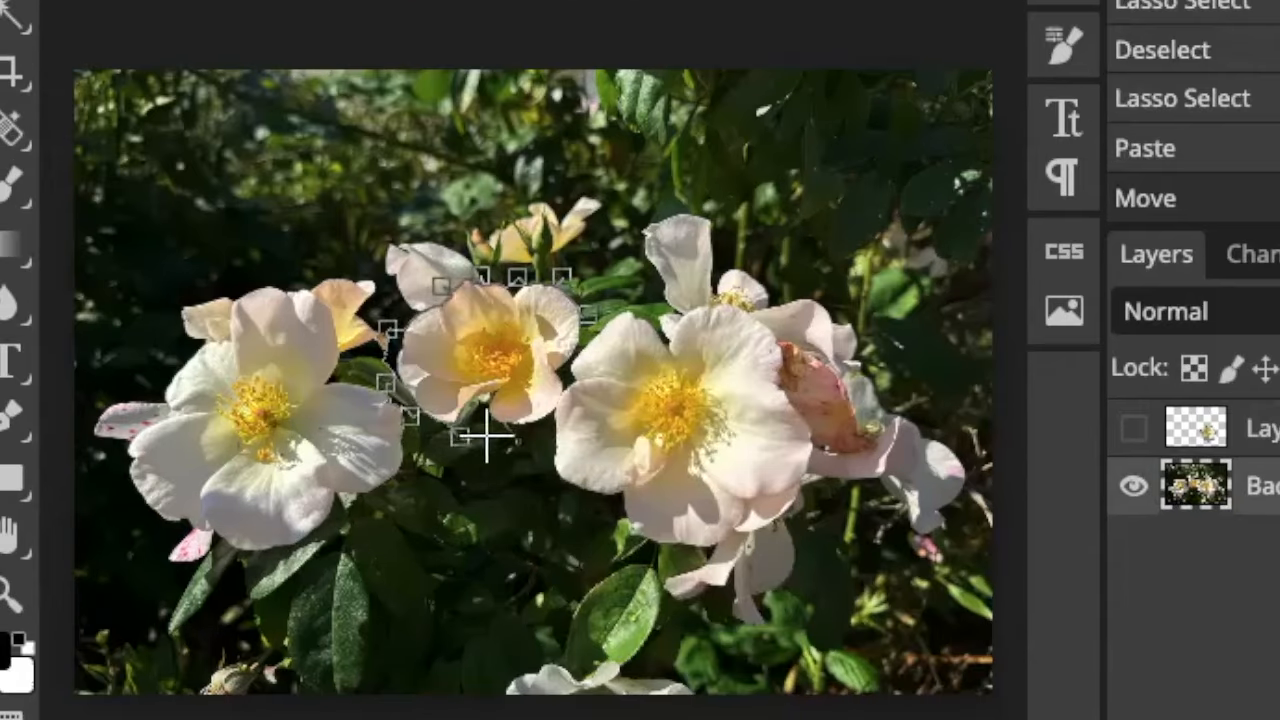
double_click(586, 314)
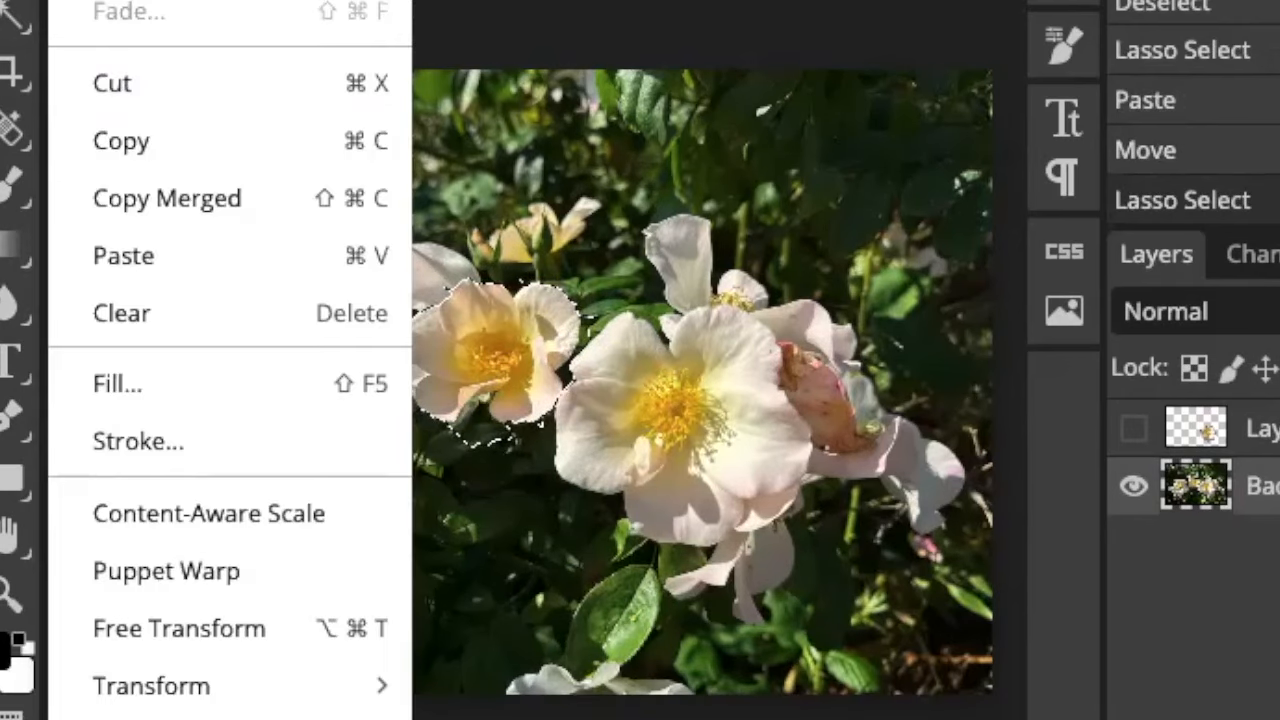
Copy the selected peach flower onto its own layer and move the copy directly below the original, between the two white flowers.
click(123, 148)
click(157, 252)
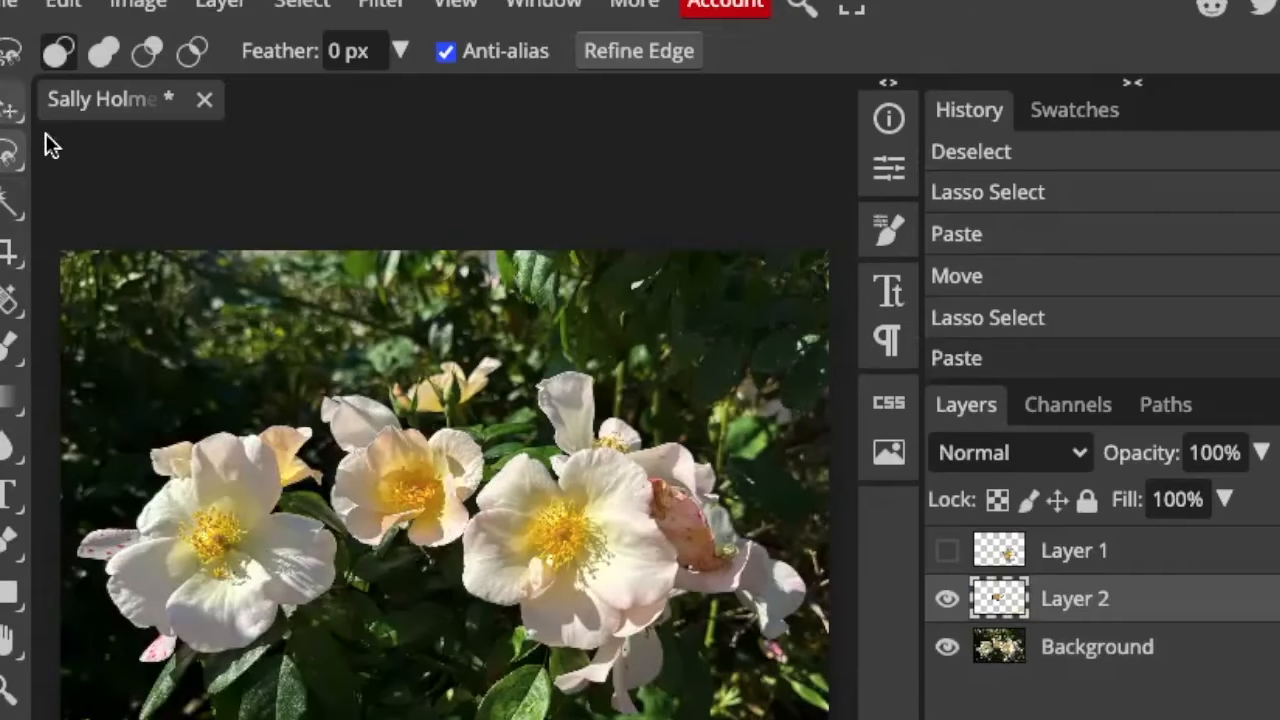
click(3, 118)
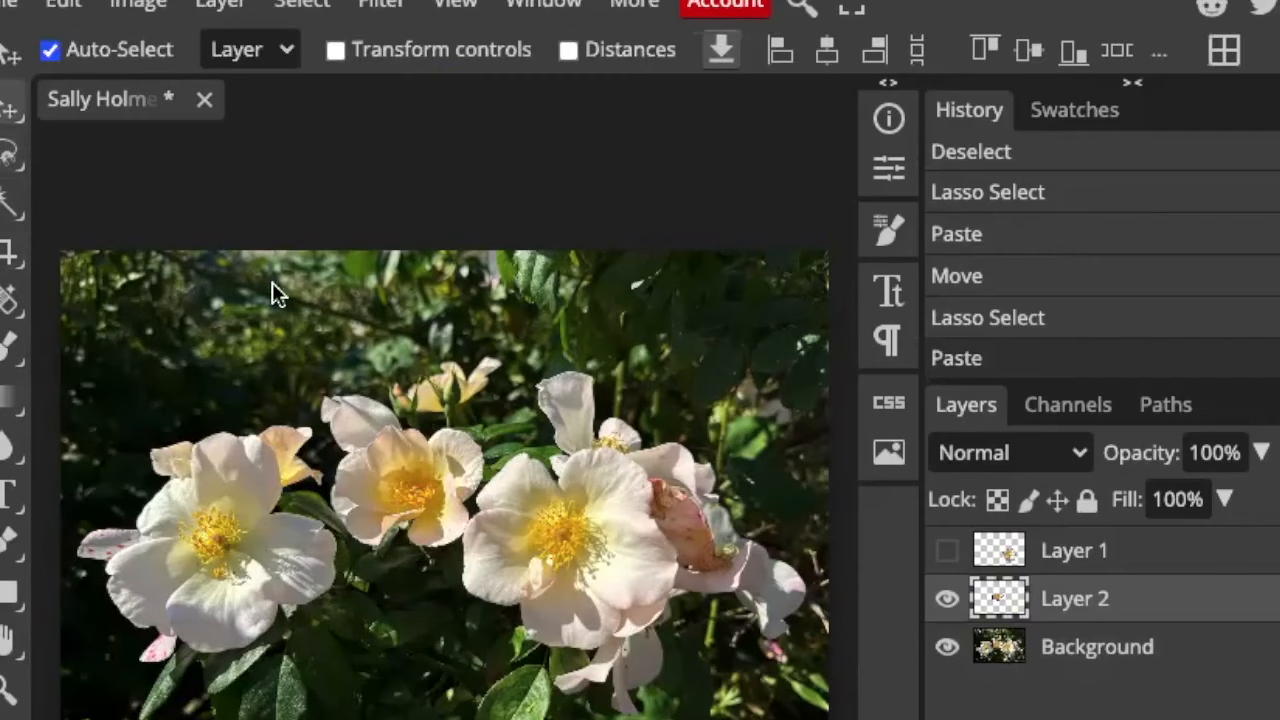
drag(405, 510, 372, 596)
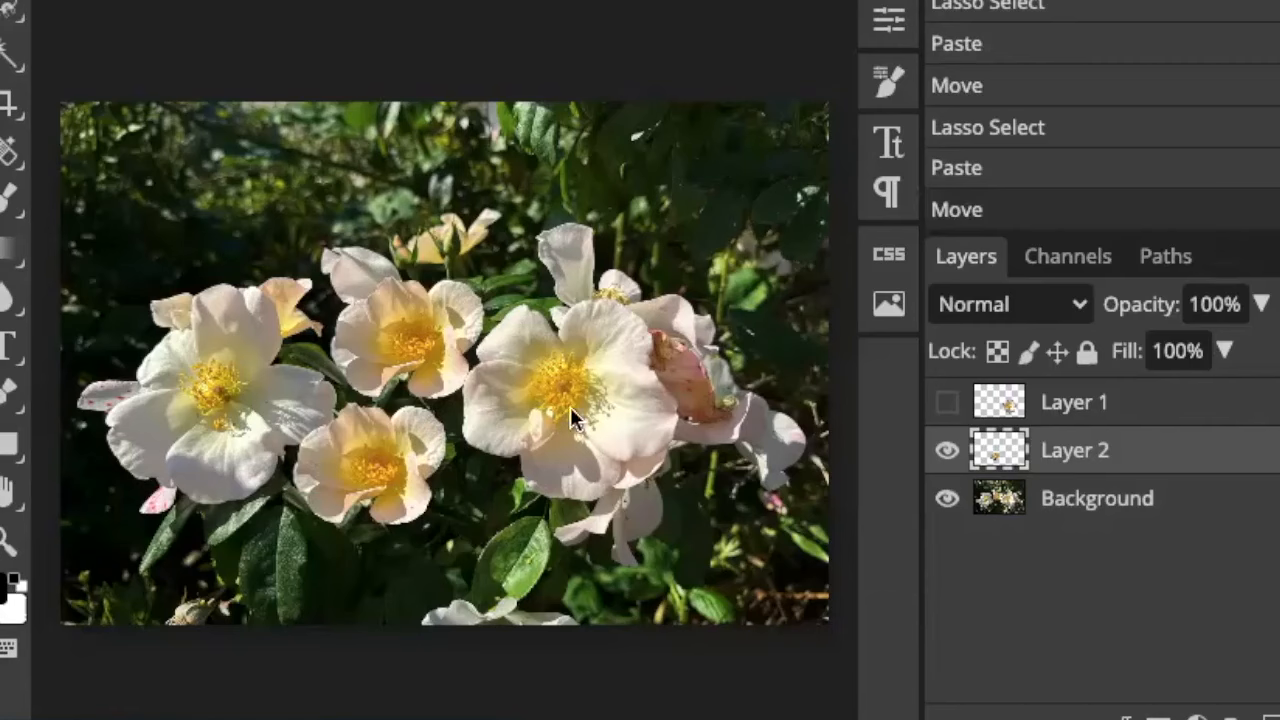
Show Layer 1 again and shift both the large white flower copy and the small peach flower copy to the left.
click(947, 404)
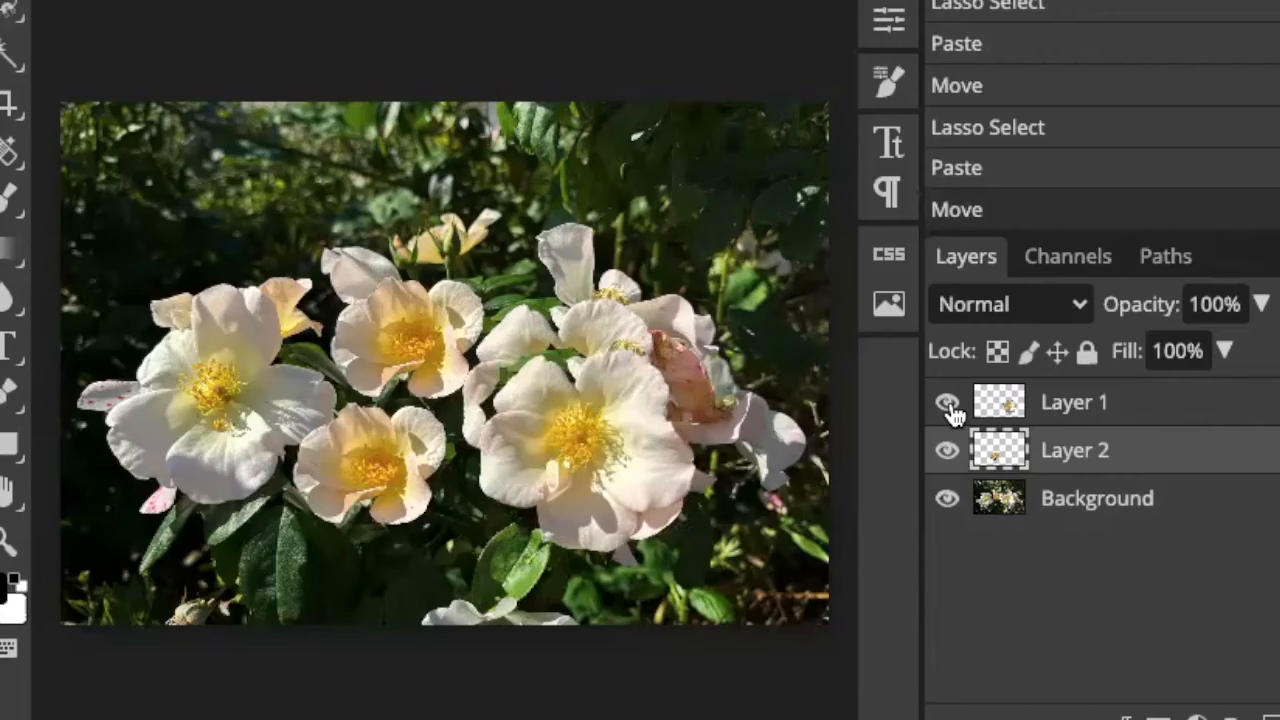
click(947, 405)
click(947, 405)
drag(610, 440, 537, 443)
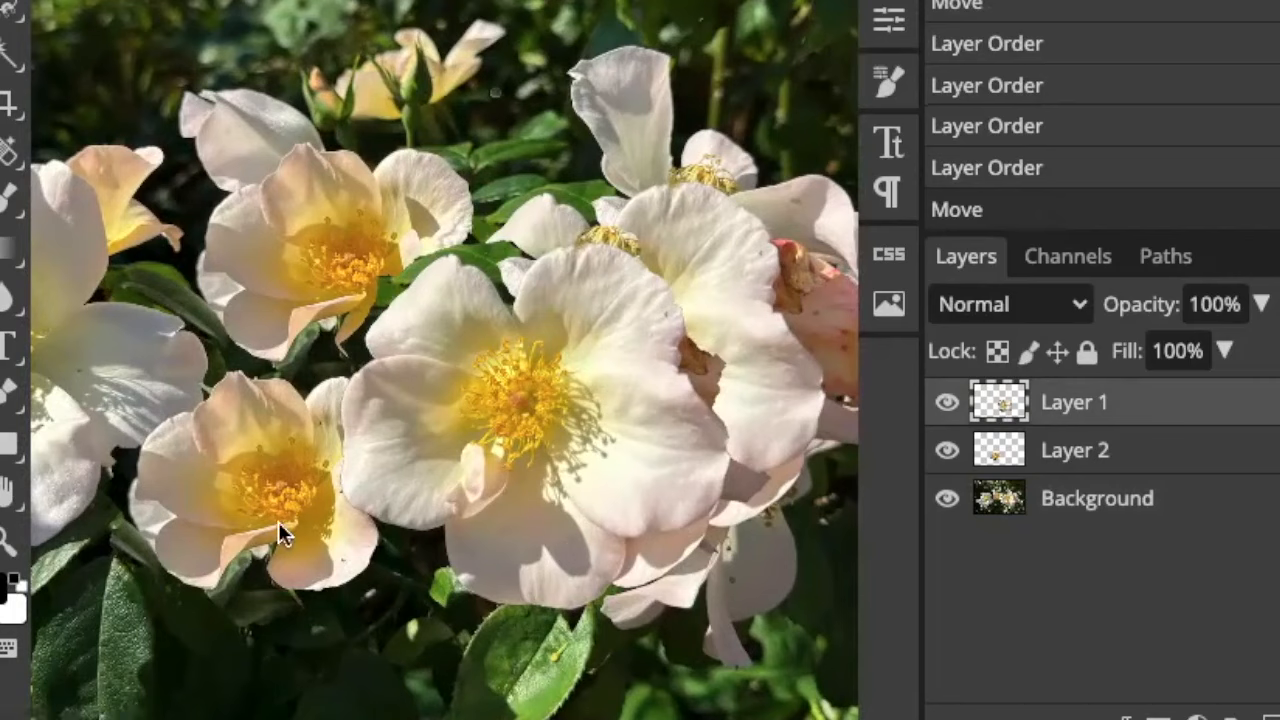
drag(300, 449, 260, 447)
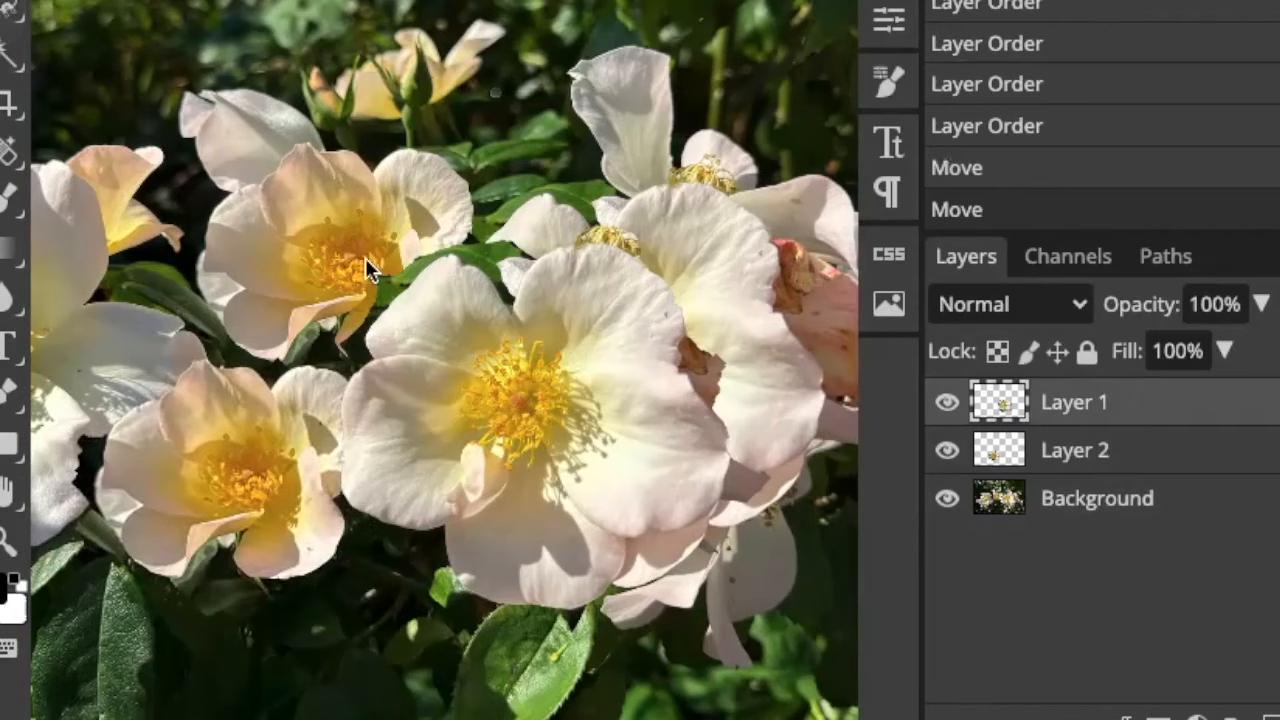
Select the leftover leaf area along the upper-left edge of the large flower copy with Magnetic Lasso Select and clear it from Layer 1.
right_click(12, 12)
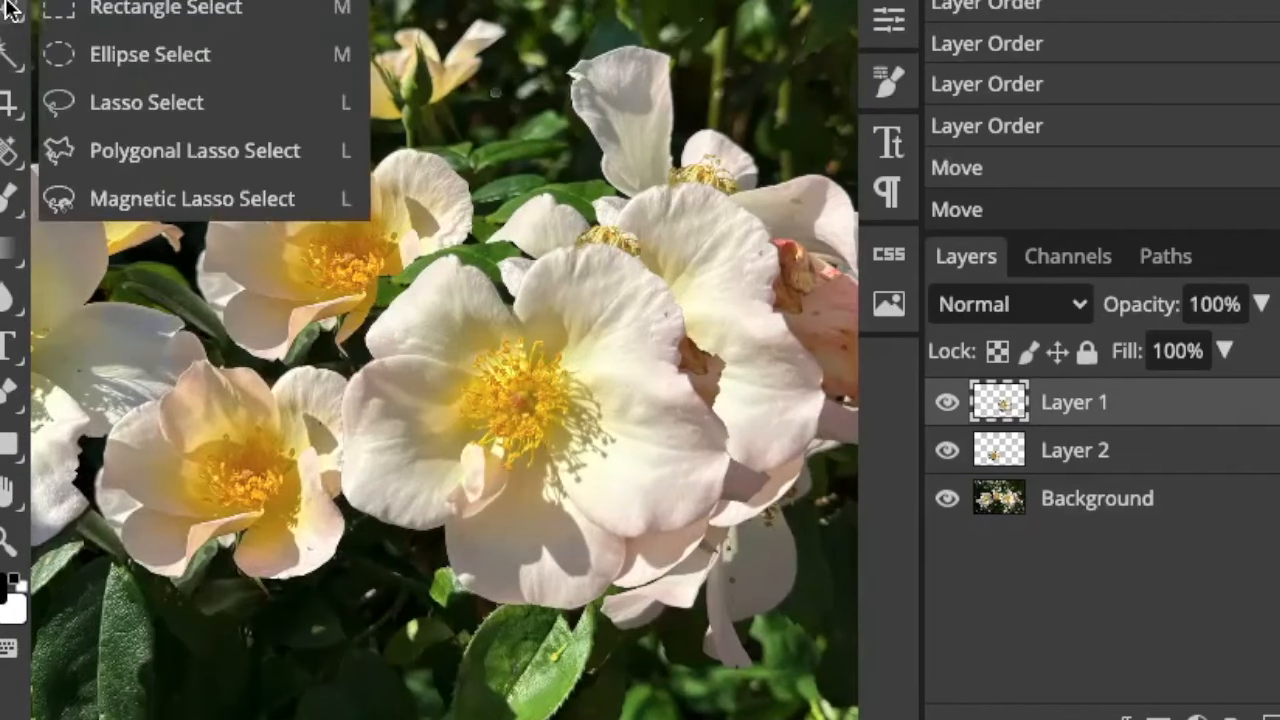
click(140, 199)
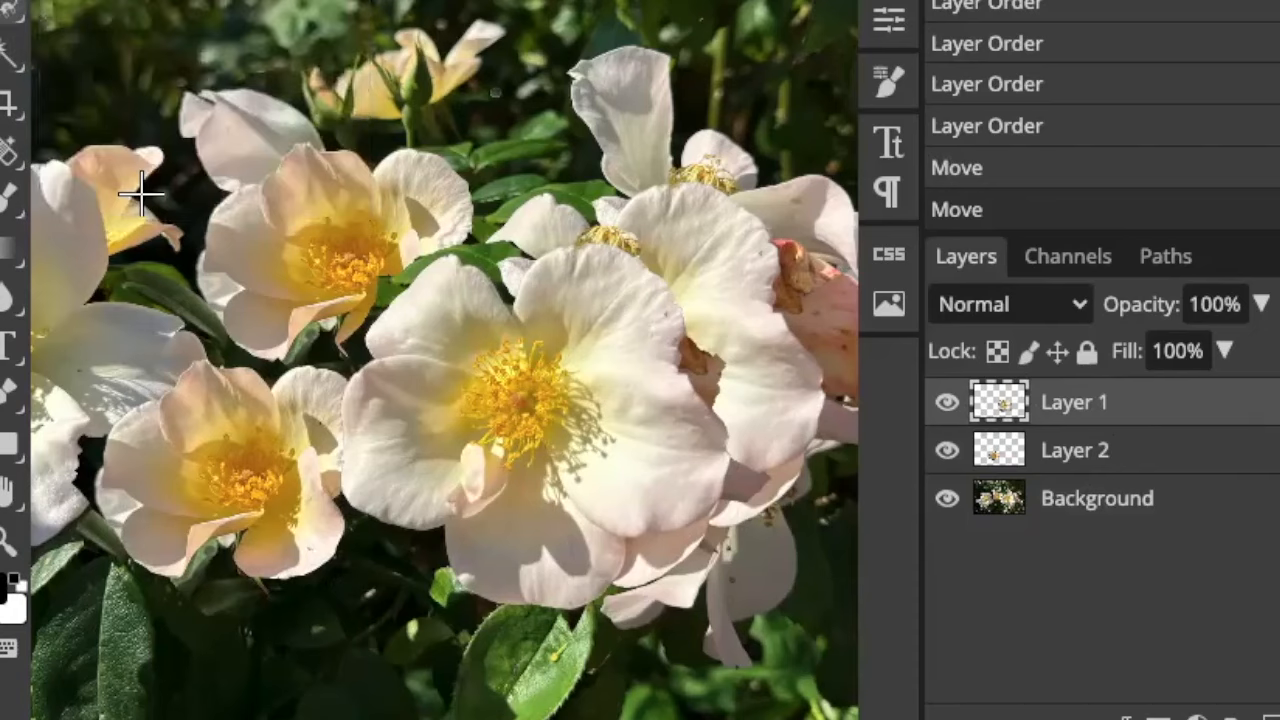
click(508, 293)
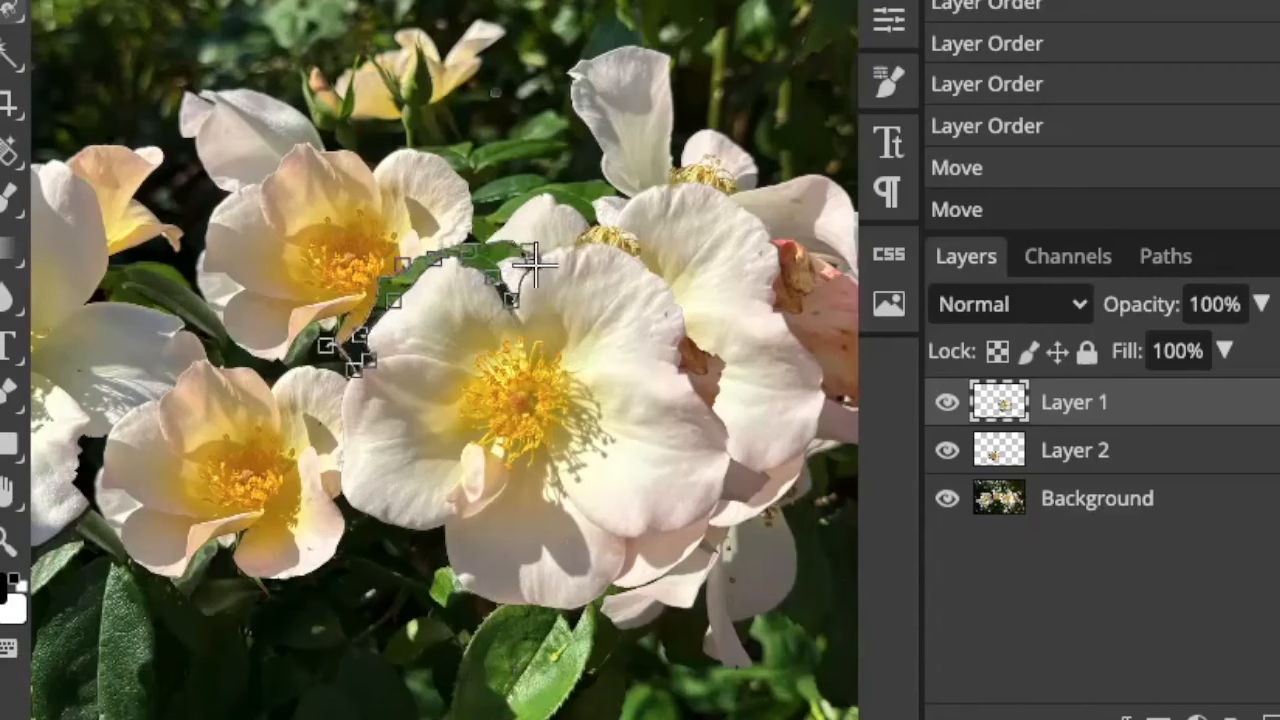
double_click(533, 262)
key(Delete)
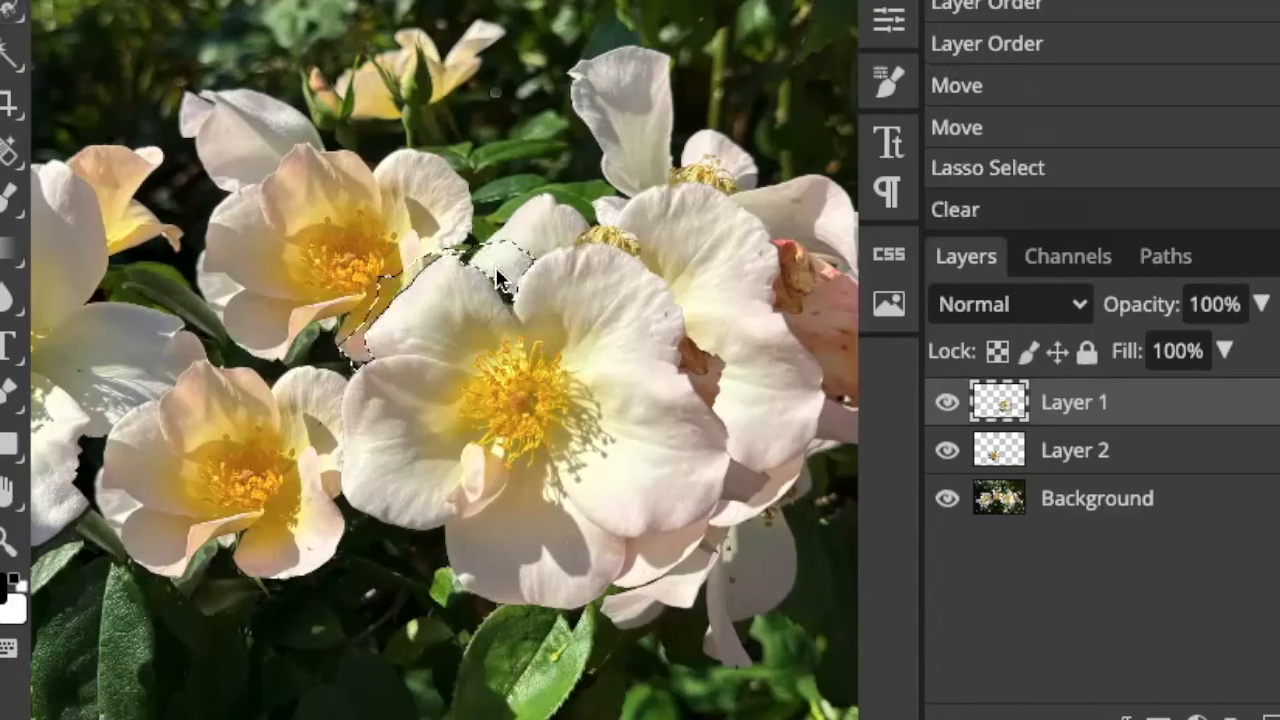
Try repositioning the large flower copy up and left and the small peach flower copy on Layer 2 further down.
drag(496, 267, 418, 366)
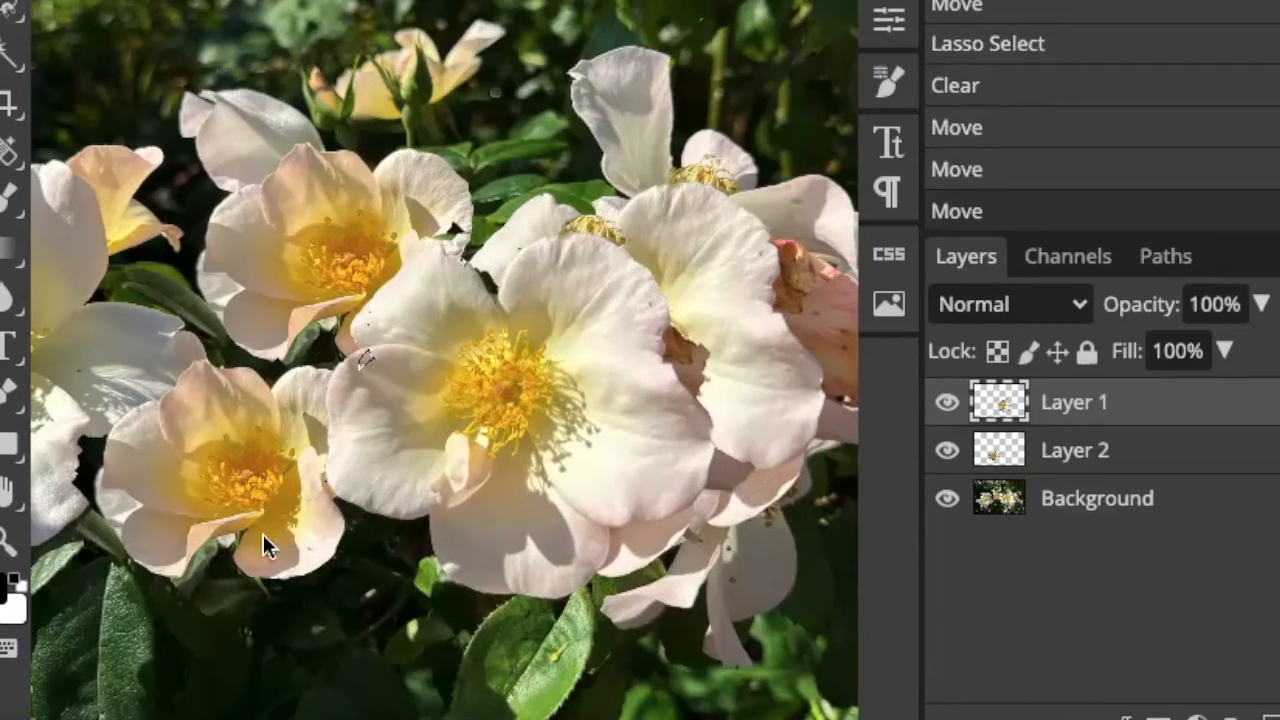
click(997, 462)
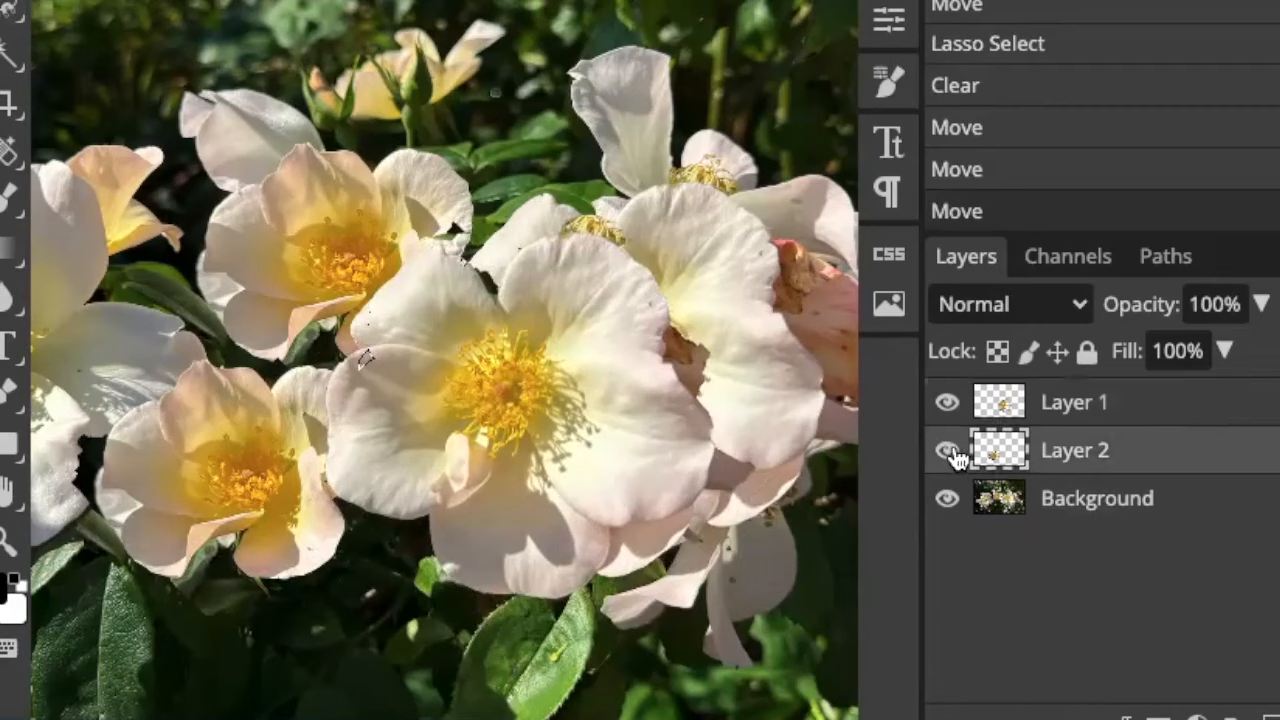
drag(283, 478, 288, 522)
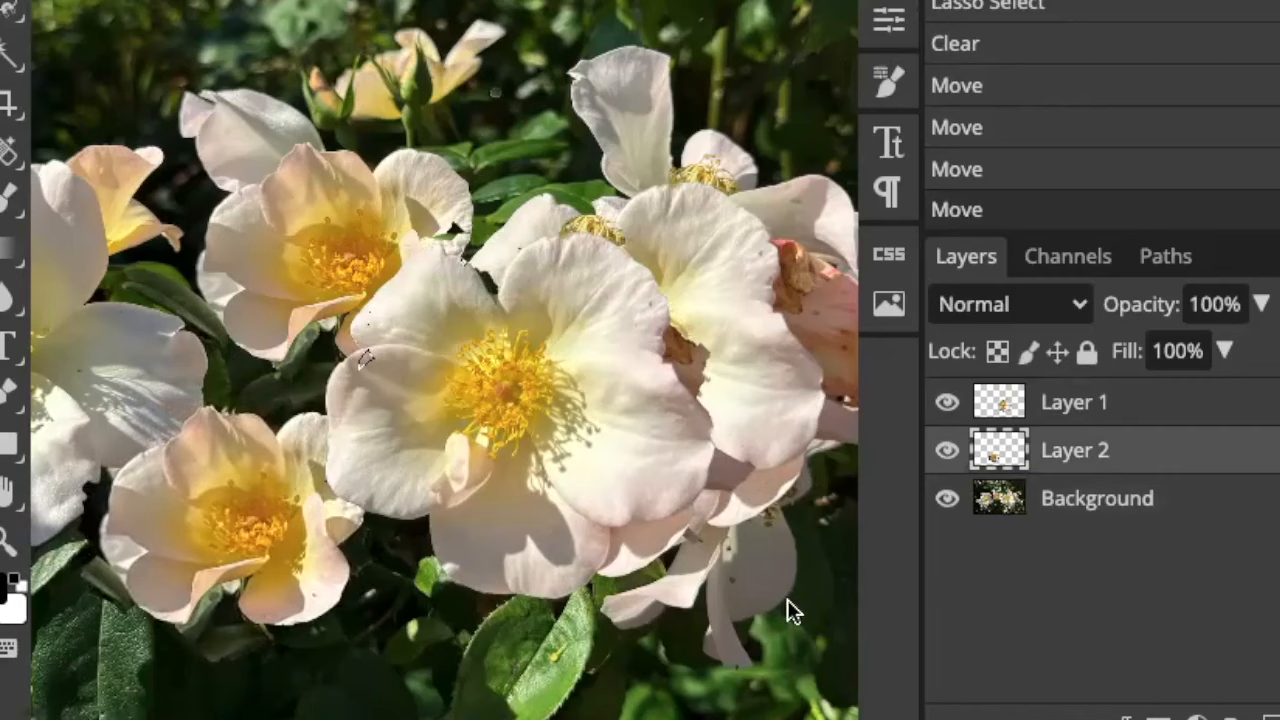
drag(193, 541, 214, 543)
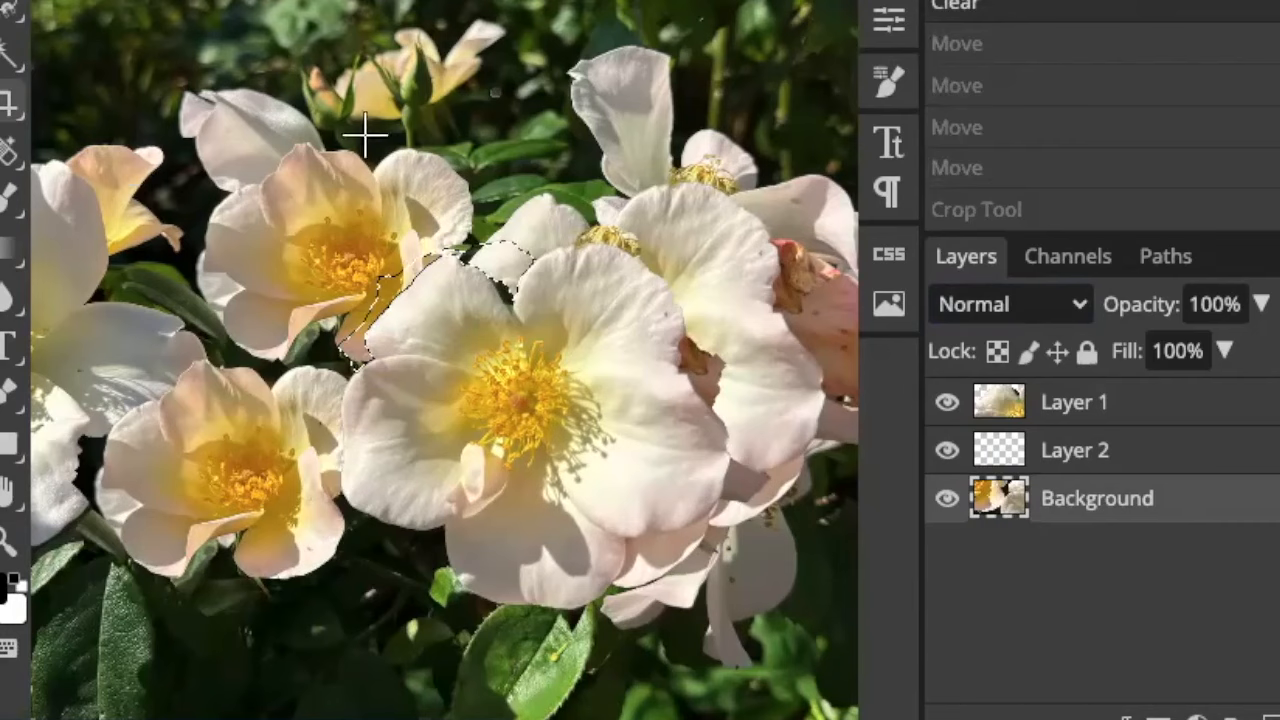
Crop the image to a portrait frame around the large flower copy, the original peach flower and most of its copy below.
click(25, 120)
drag(334, 240, 175, 135)
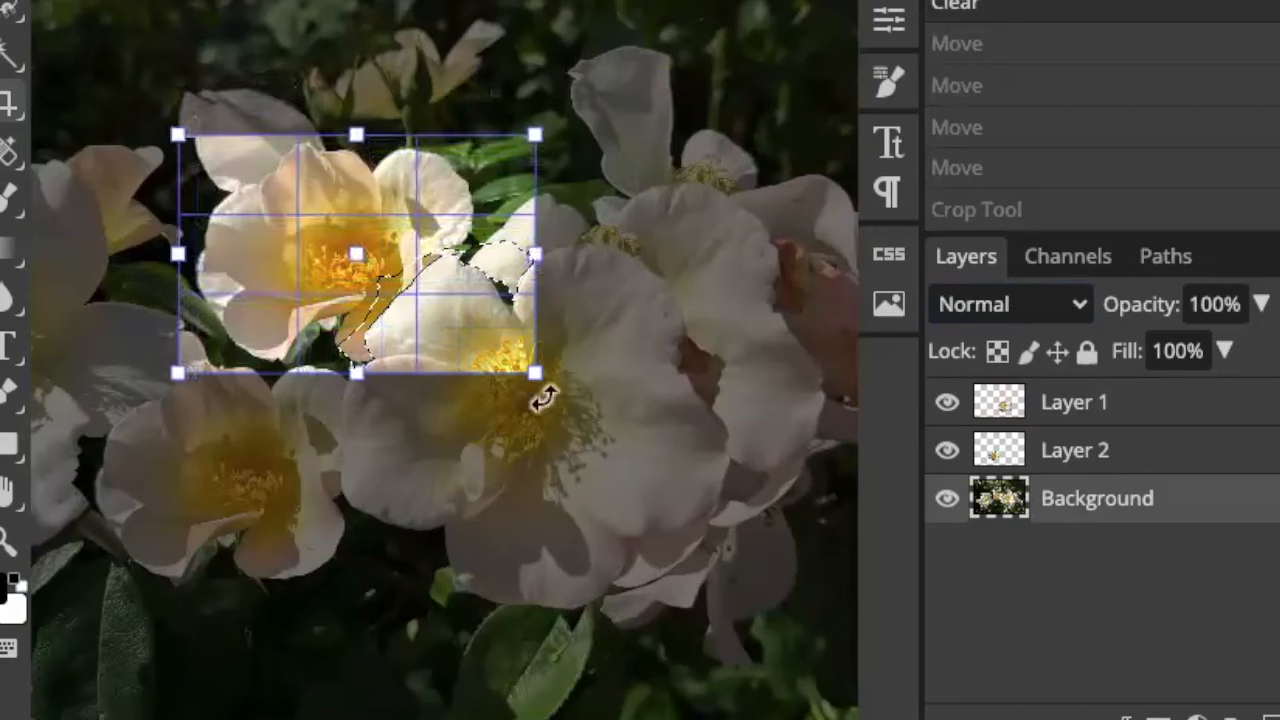
drag(533, 368, 650, 641)
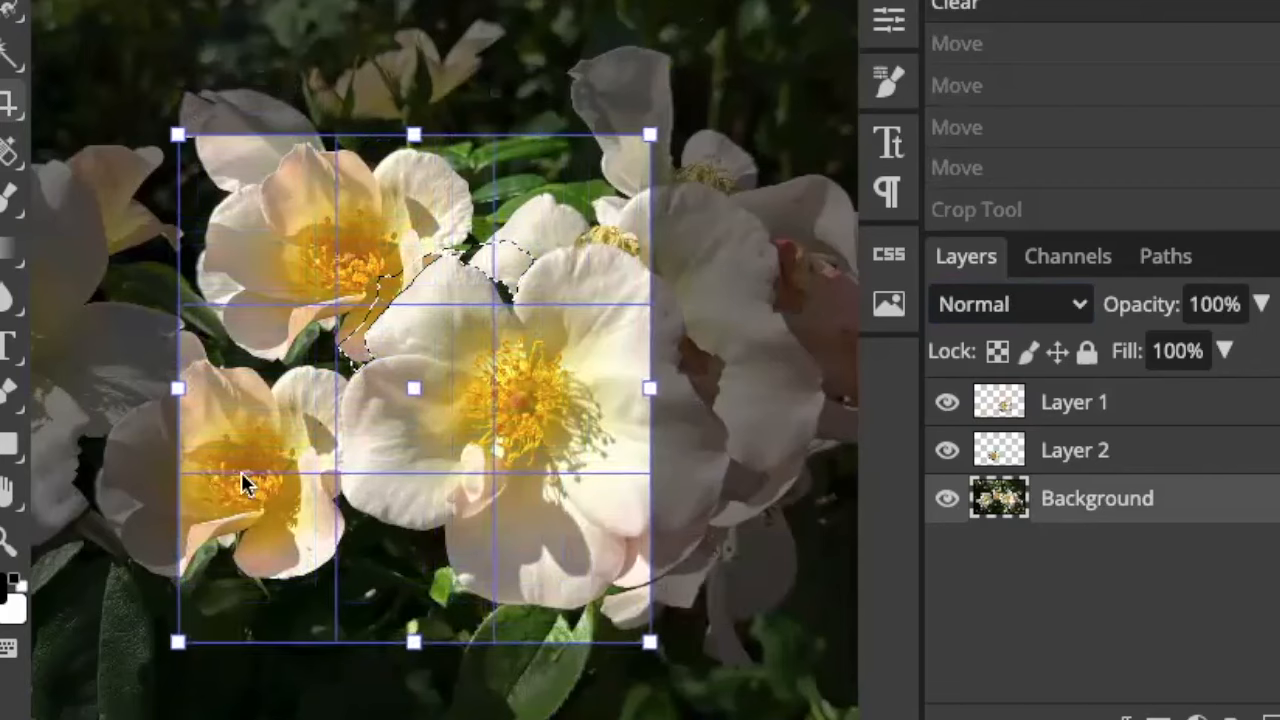
drag(172, 390, 215, 390)
drag(650, 387, 633, 387)
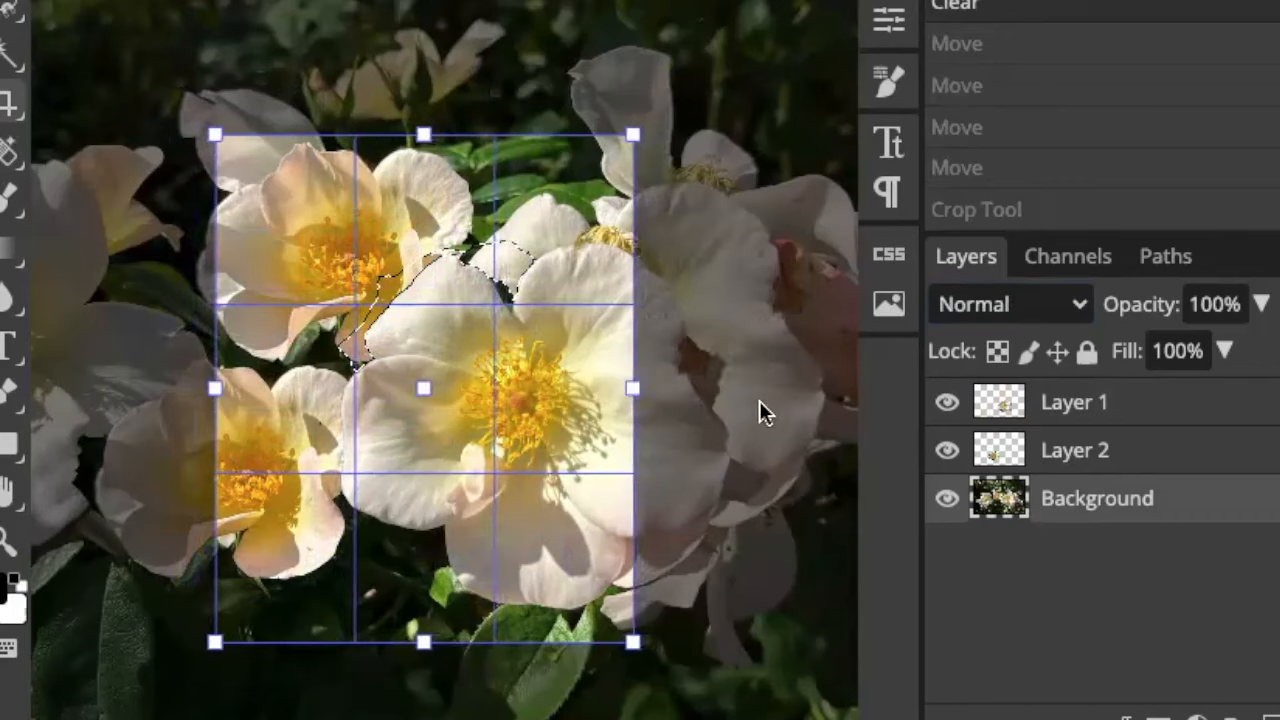
key(Return)
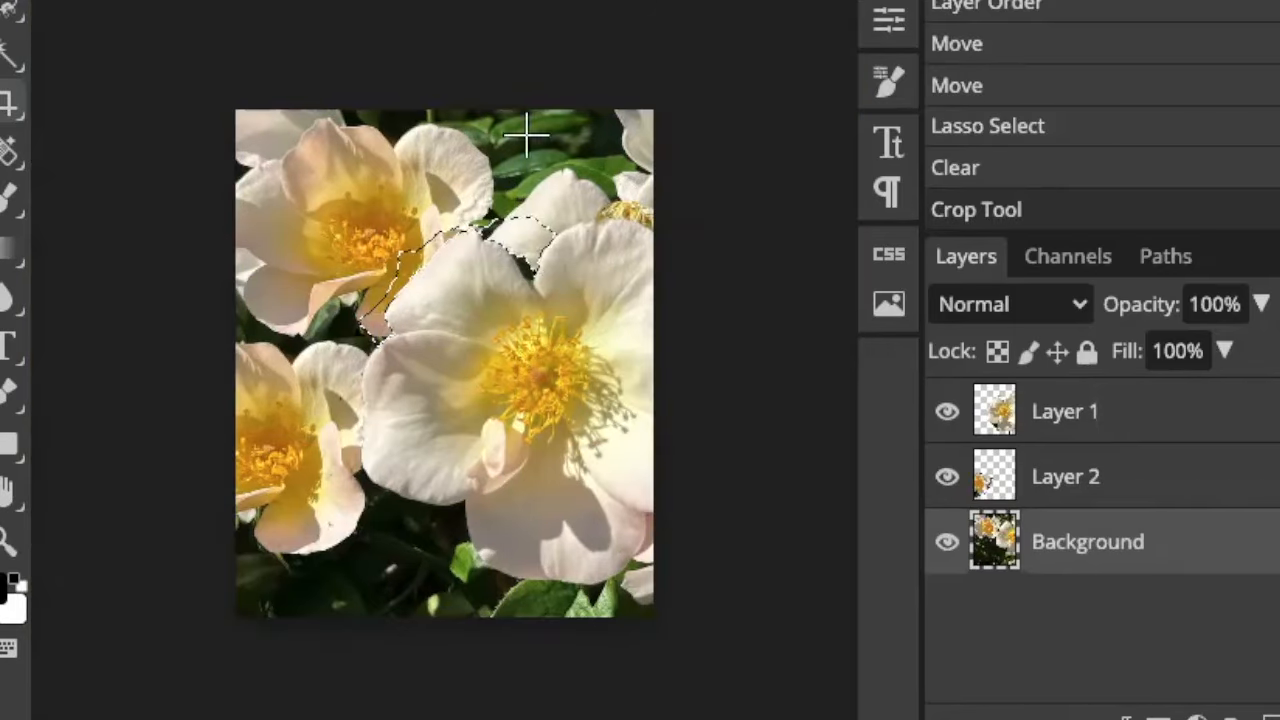